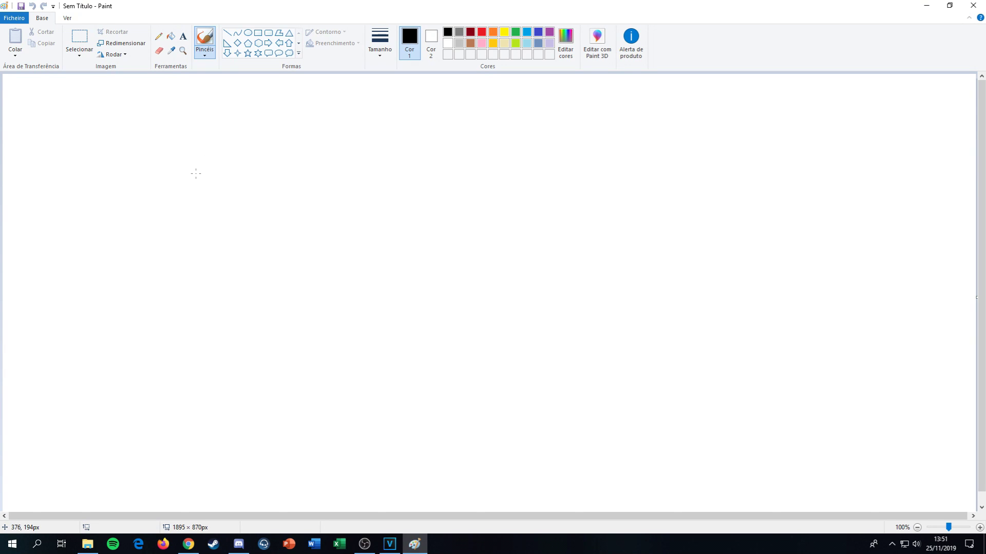
Step: Draw a large circle with the Ellipse tool and a vertical radius from its top to the centre
{"action": "left_click", "coordinate": [248, 32]}
{"action": "mouse_move", "coordinate": [243, 479]}
{"action": "left_mouse_down"}
{"action": "mouse_move", "coordinate": [532, 196]}
{"action": "mouse_move", "coordinate": [611, 96]}
{"action": "left_mouse_up"}
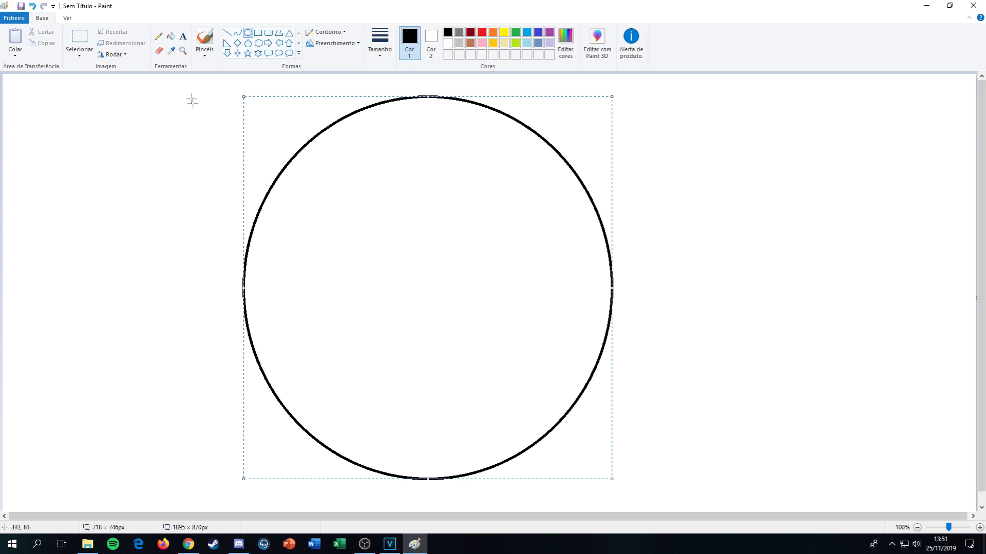
{"action": "left_click", "coordinate": [227, 32]}
{"action": "mouse_move", "coordinate": [426, 96]}
{"action": "left_mouse_down"}
{"action": "mouse_move", "coordinate": [430, 479]}
{"action": "mouse_move", "coordinate": [426, 272]}
{"action": "left_mouse_up"}
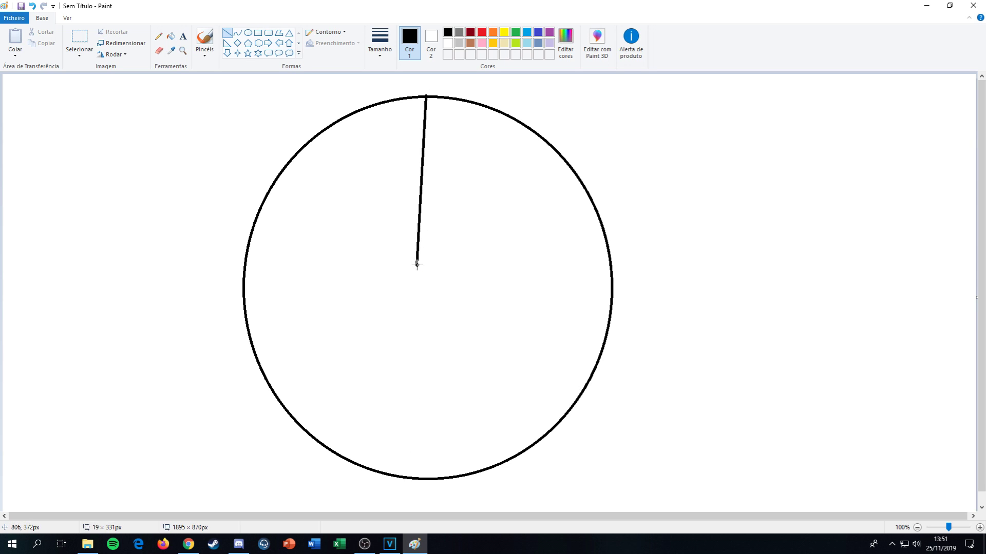
{"action": "left_click_drag", "start_coordinate": [426, 272], "coordinate": [425, 281]}
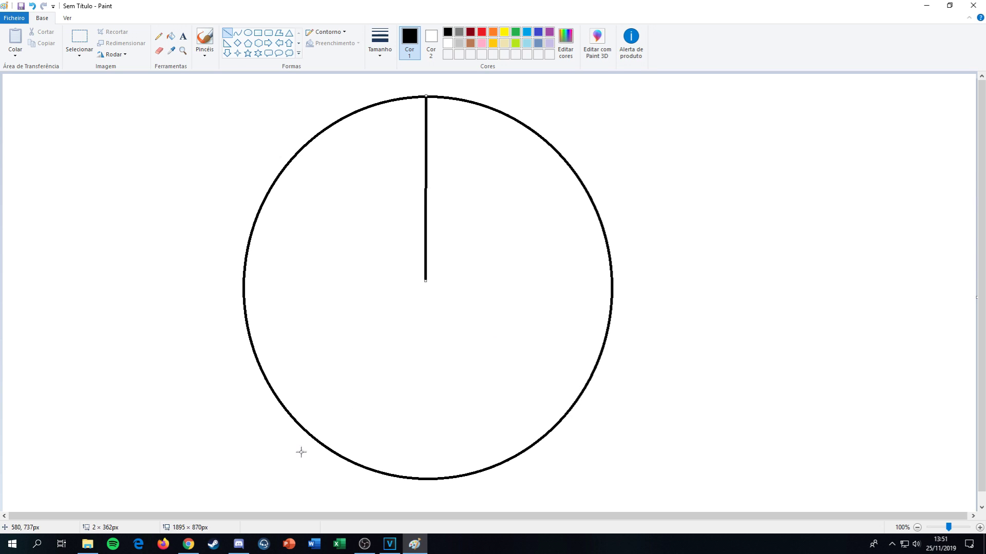
{"action": "left_click", "coordinate": [282, 401]}
Step: Add the remaining radii from the lower-left, upper-left and top edges, including a thin sliver
{"action": "left_click_drag", "start_coordinate": [282, 401], "coordinate": [425, 278]}
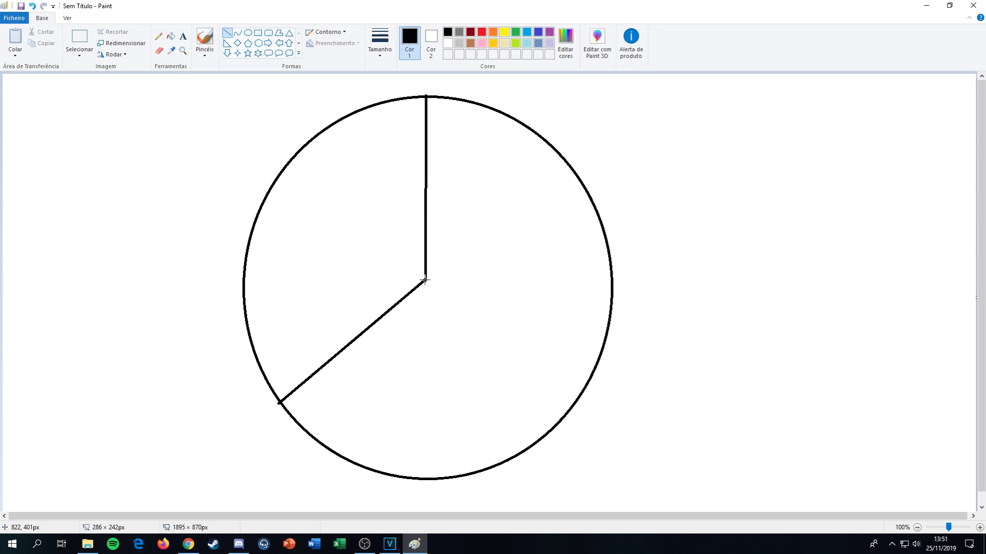
{"action": "left_click_drag", "start_coordinate": [425, 278], "coordinate": [425, 278]}
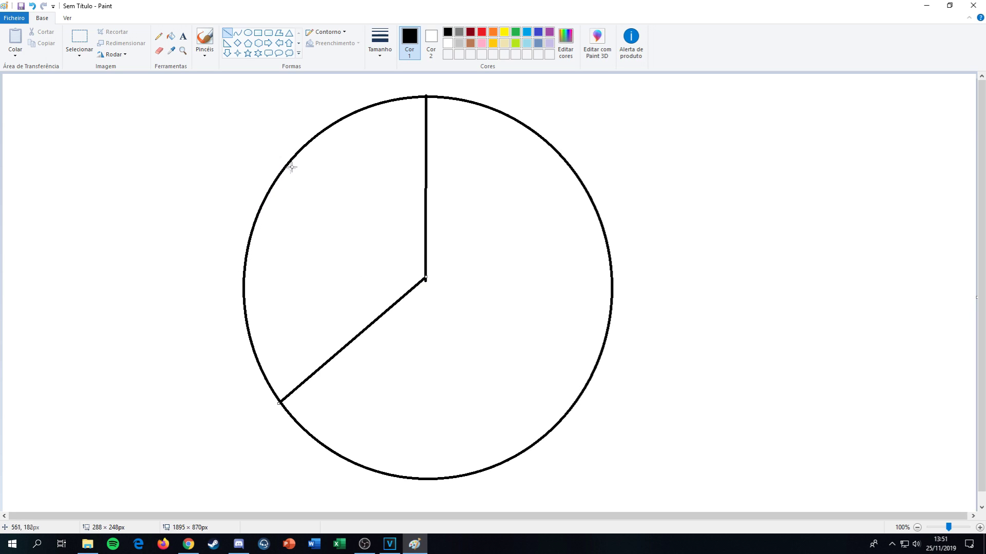
{"action": "left_click_drag", "start_coordinate": [316, 136], "coordinate": [425, 279]}
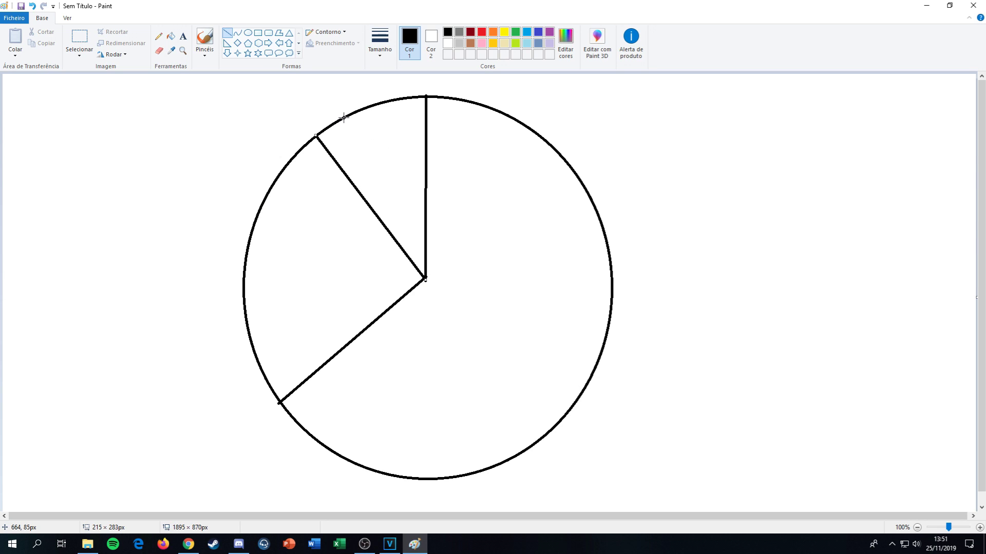
{"action": "left_click_drag", "start_coordinate": [347, 115], "coordinate": [425, 278]}
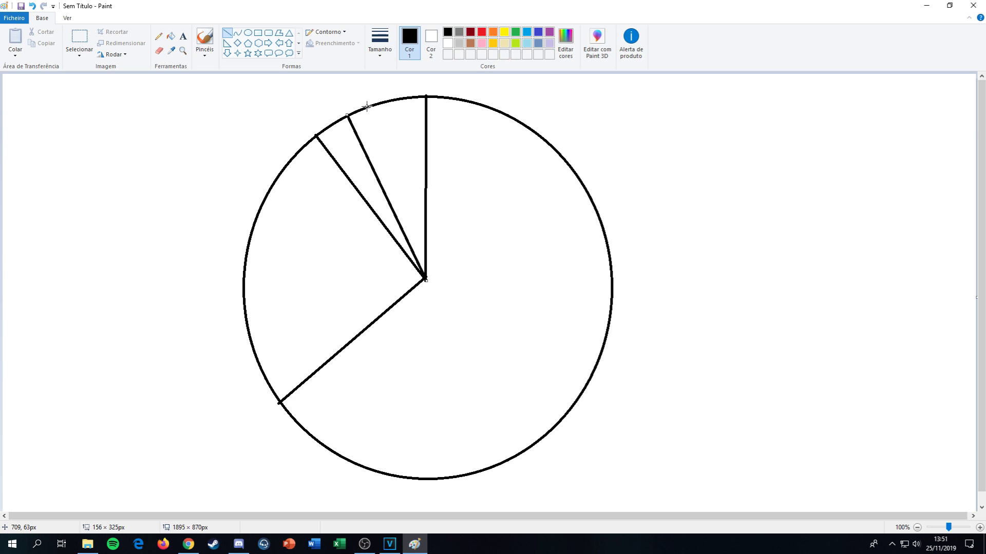
{"action": "key", "text": "ctrl+z"}
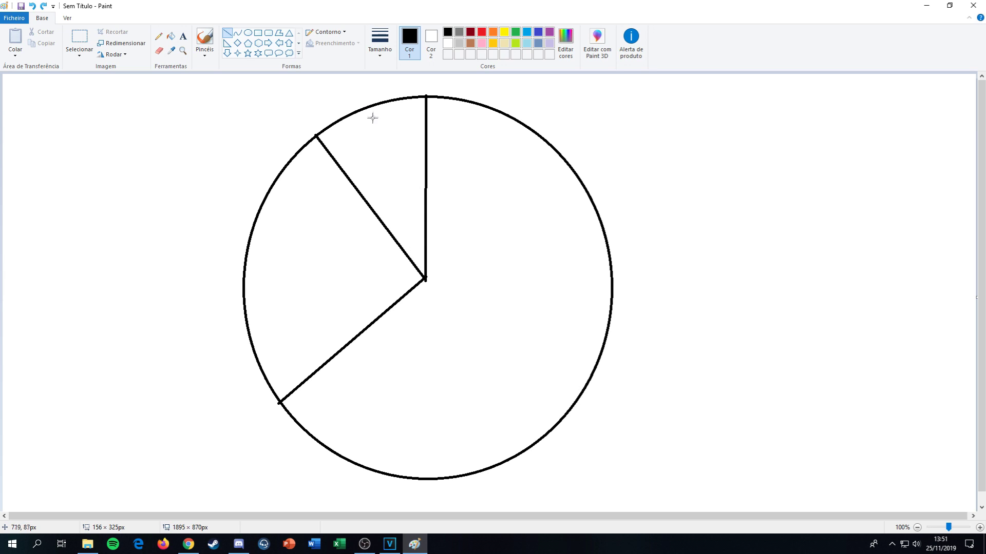
{"action": "left_click_drag", "start_coordinate": [391, 99], "coordinate": [425, 279]}
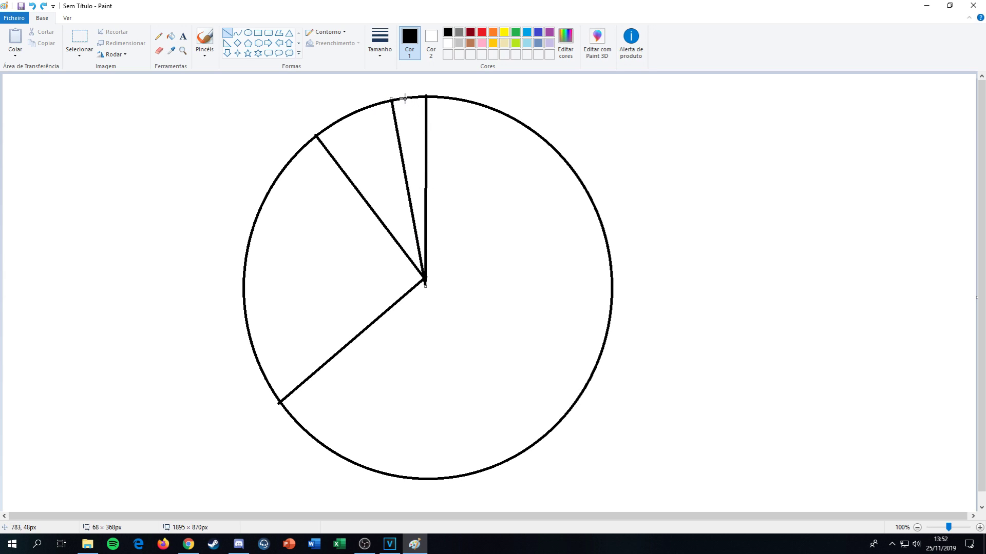
{"action": "left_click_drag", "start_coordinate": [420, 97], "coordinate": [425, 280]}
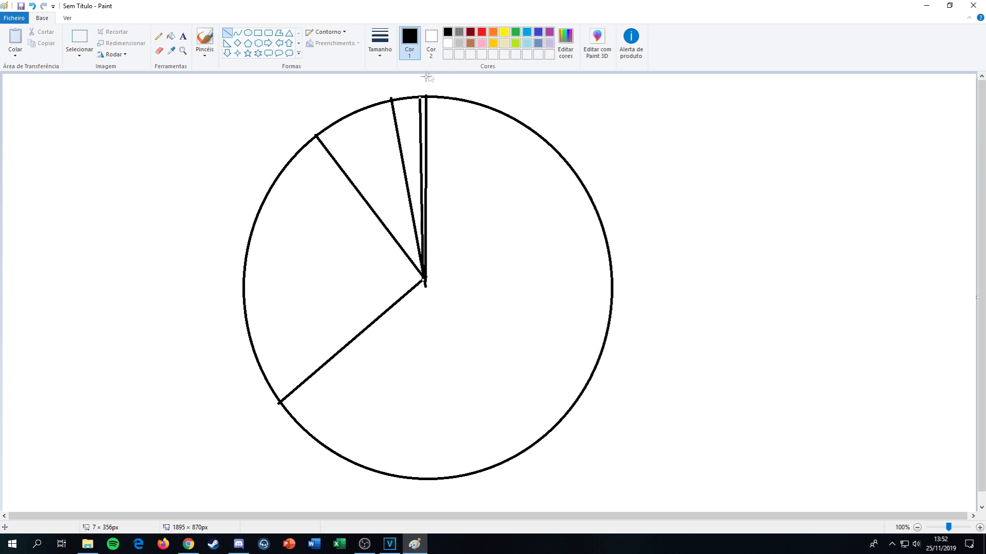
{"action": "left_click_drag", "start_coordinate": [418, 96], "coordinate": [420, 85]}
{"action": "left_click", "coordinate": [171, 36]}
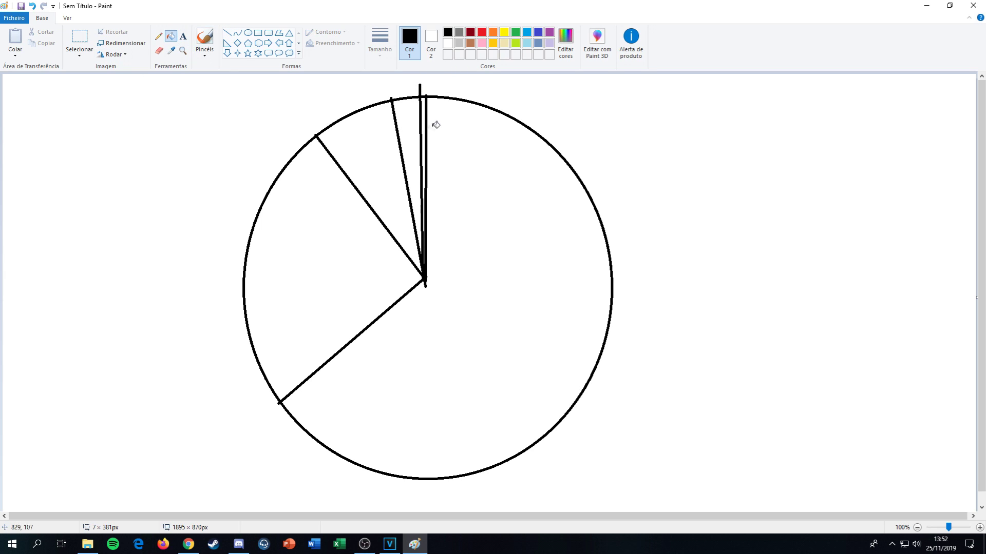
Step: Fill the thin sliver yellow, next slices red and pink, left slice purple, largest slice blue
{"action": "left_click", "coordinate": [504, 32]}
{"action": "left_click", "coordinate": [424, 103]}
{"action": "left_click", "coordinate": [481, 32]}
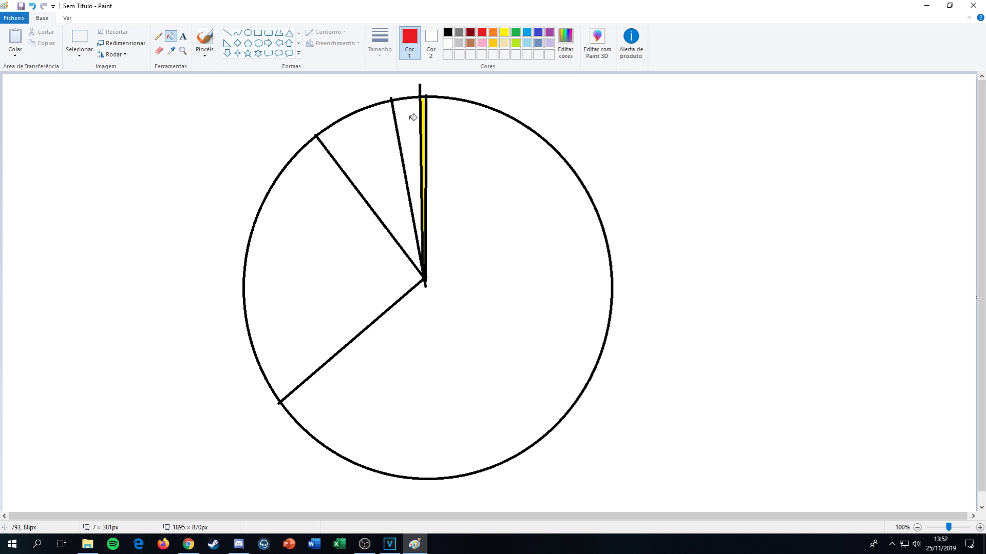
{"action": "left_click", "coordinate": [413, 109]}
{"action": "left_click", "coordinate": [482, 44]}
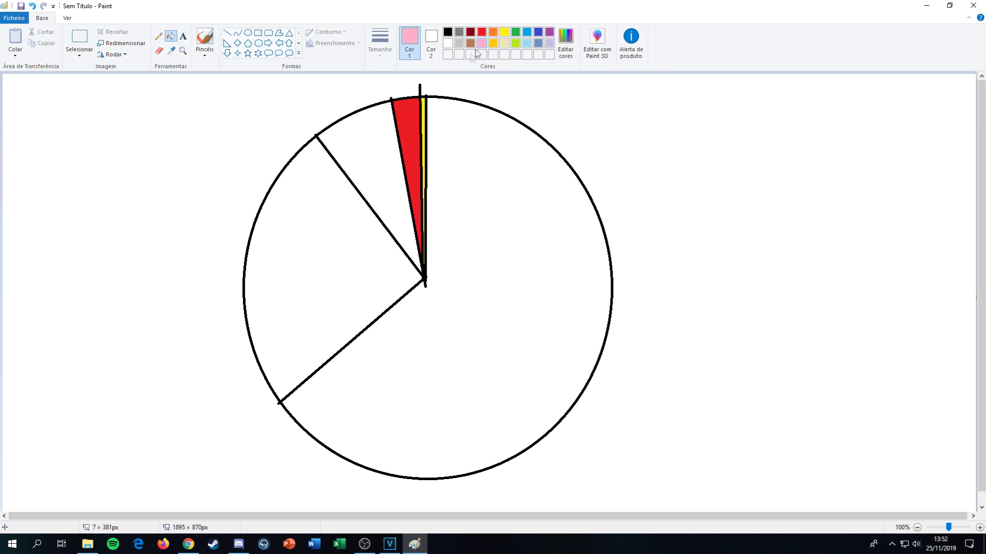
{"action": "left_click", "coordinate": [371, 153]}
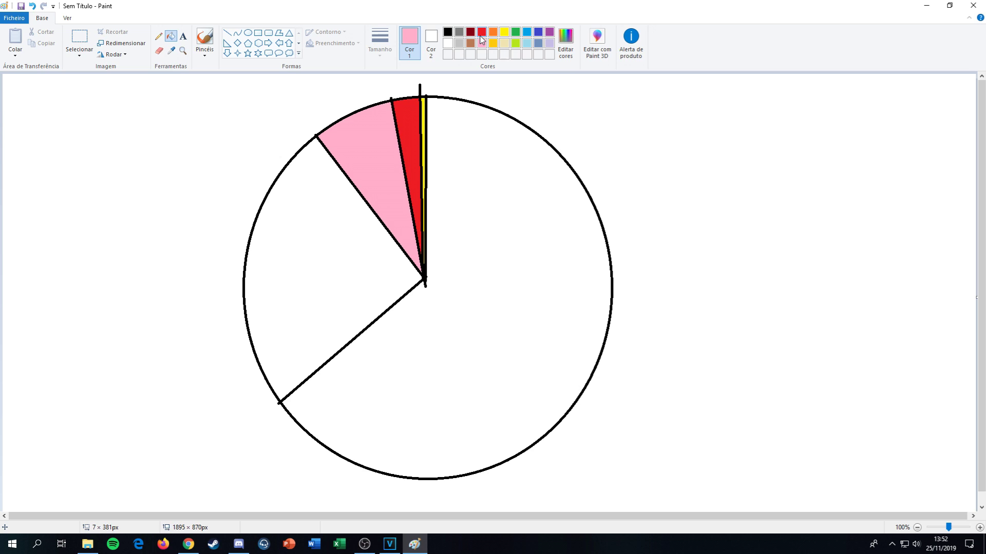
{"action": "left_click", "coordinate": [549, 32]}
{"action": "left_click", "coordinate": [321, 216]}
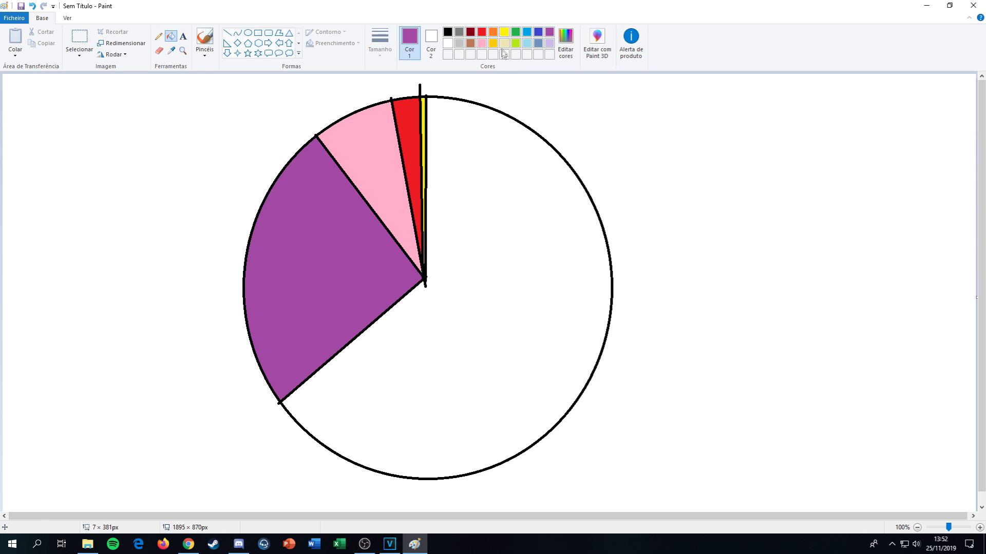
{"action": "left_click", "coordinate": [538, 32]}
{"action": "left_click", "coordinate": [493, 176]}
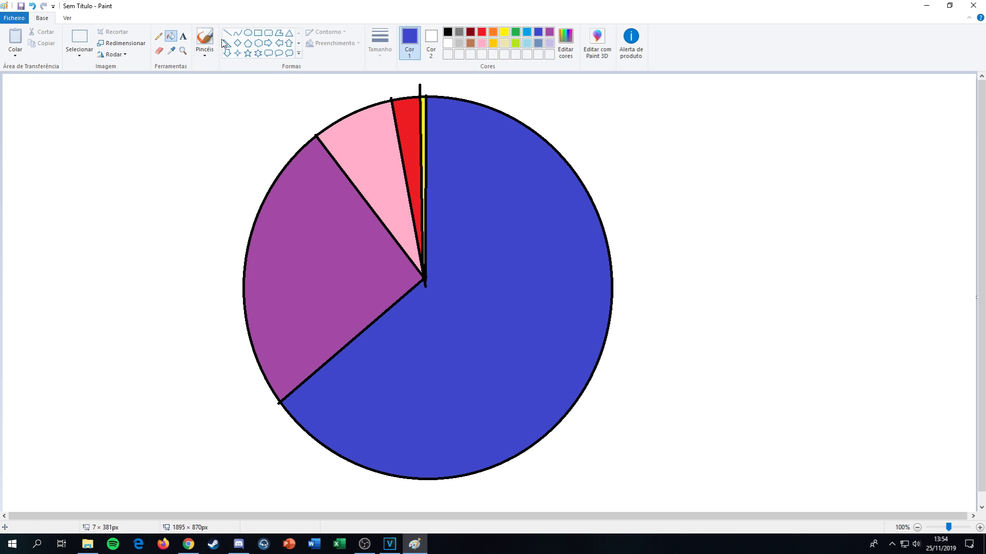
Step: With the brush, handwrite 'T=70' at upper left and the blue range 1–1000 right of the pie
{"action": "left_click", "coordinate": [204, 39]}
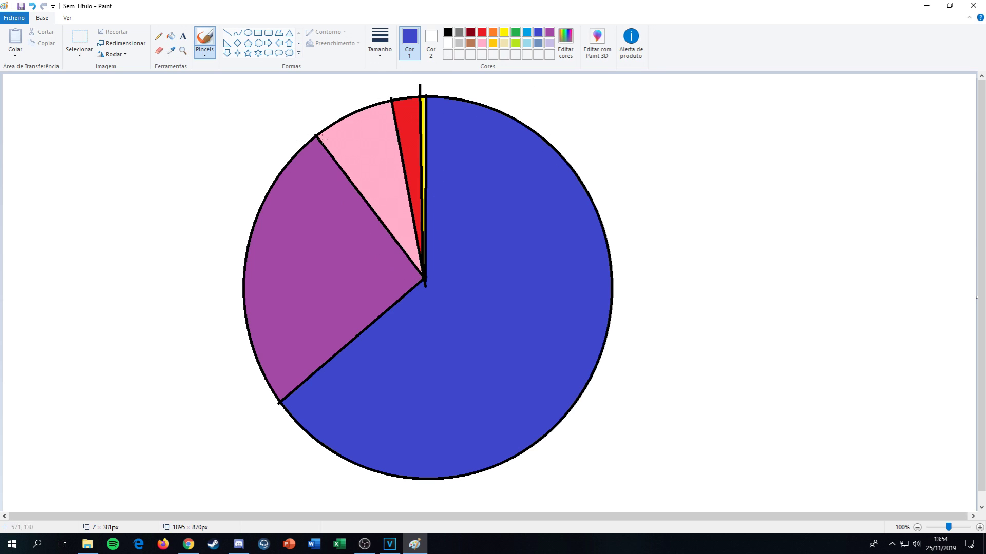
{"action": "left_click_drag", "start_coordinate": [57, 183], "coordinate": [62, 145]}
{"action": "left_click_drag", "start_coordinate": [45, 145], "coordinate": [85, 145]}
{"action": "mouse_move", "coordinate": [68, 178]}
{"action": "left_mouse_down"}
{"action": "mouse_move", "coordinate": [111, 177]}
{"action": "mouse_move", "coordinate": [113, 164]}
{"action": "left_mouse_up"}
{"action": "mouse_move", "coordinate": [120, 159]}
{"action": "left_mouse_down"}
{"action": "mouse_move", "coordinate": [139, 153]}
{"action": "mouse_move", "coordinate": [136, 180]}
{"action": "left_mouse_up"}
{"action": "left_click_drag", "start_coordinate": [167, 160], "coordinate": [247, 158]}
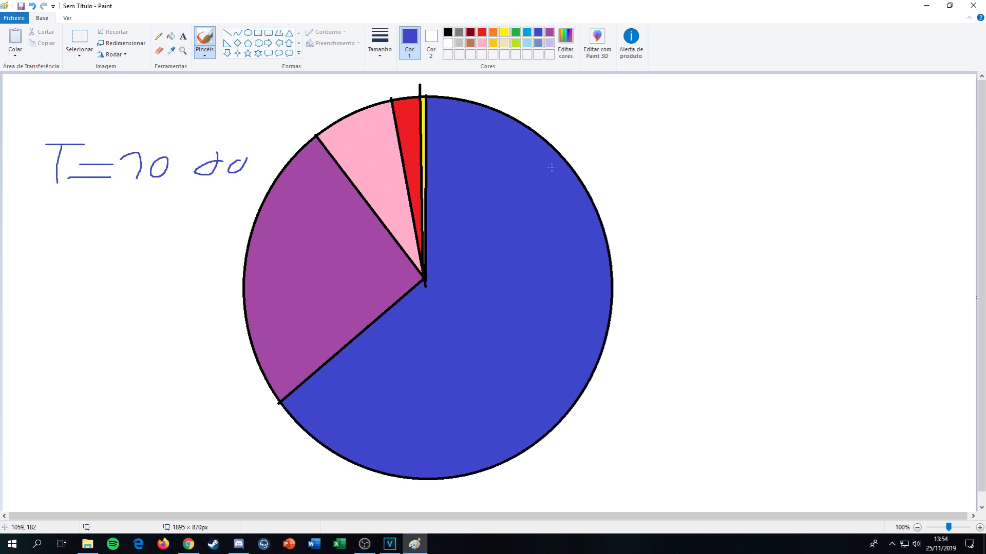
{"action": "mouse_move", "coordinate": [606, 144]}
{"action": "left_mouse_down"}
{"action": "mouse_move", "coordinate": [628, 132]}
{"action": "mouse_move", "coordinate": [630, 163]}
{"action": "left_mouse_up"}
{"action": "mouse_move", "coordinate": [656, 145]}
{"action": "left_mouse_down"}
{"action": "mouse_move", "coordinate": [724, 147]}
{"action": "mouse_move", "coordinate": [737, 164]}
{"action": "left_mouse_up"}
{"action": "left_click_drag", "start_coordinate": [774, 140], "coordinate": [873, 145]}
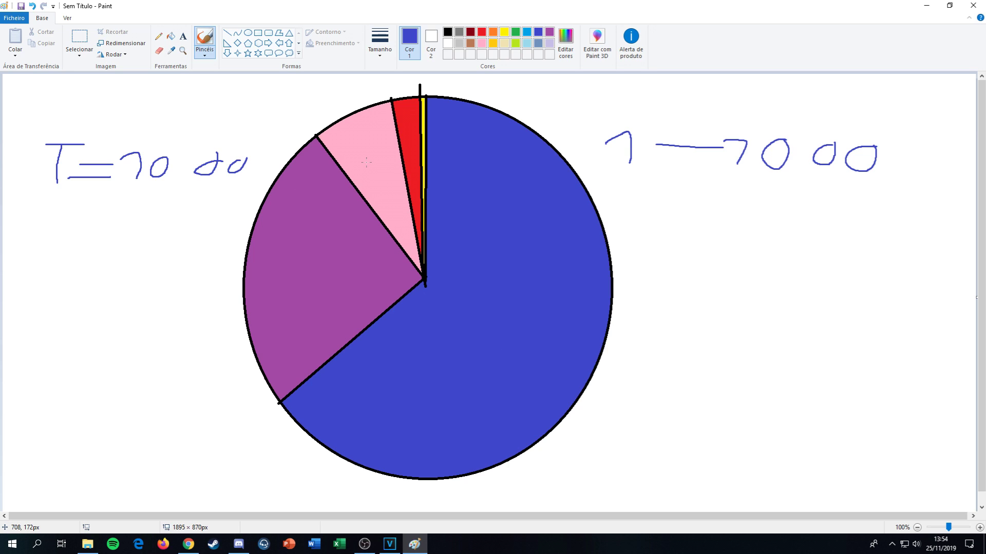
Step: In black, label the blue slice 65%, purple 20%, pink 7%, and mark the red slice
{"action": "left_click", "coordinate": [481, 32]}
{"action": "left_click", "coordinate": [448, 32]}
{"action": "left_click_drag", "start_coordinate": [471, 271], "coordinate": [455, 294]}
{"action": "mouse_move", "coordinate": [511, 280]}
{"action": "left_mouse_down"}
{"action": "mouse_move", "coordinate": [492, 302]}
{"action": "mouse_move", "coordinate": [542, 268]}
{"action": "mouse_move", "coordinate": [525, 267]}
{"action": "mouse_move", "coordinate": [545, 295]}
{"action": "left_mouse_up"}
{"action": "mouse_move", "coordinate": [268, 257]}
{"action": "left_mouse_down"}
{"action": "mouse_move", "coordinate": [300, 285]}
{"action": "mouse_move", "coordinate": [320, 271]}
{"action": "mouse_move", "coordinate": [334, 291]}
{"action": "mouse_move", "coordinate": [349, 291]}
{"action": "left_mouse_up"}
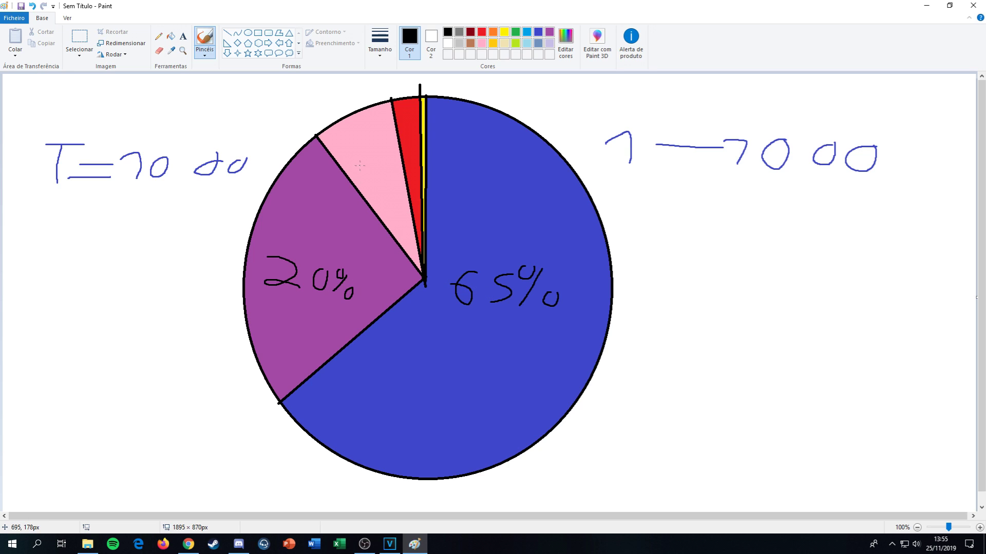
{"action": "mouse_move", "coordinate": [343, 144]}
{"action": "left_mouse_down"}
{"action": "mouse_move", "coordinate": [356, 157]}
{"action": "mouse_move", "coordinate": [387, 157]}
{"action": "mouse_move", "coordinate": [387, 169]}
{"action": "left_mouse_up"}
{"action": "left_click_drag", "start_coordinate": [405, 117], "coordinate": [414, 122]}
Step: Change RANDOM.ORG's maximum from 100 to 1000, then return to the Paint pie chart
{"action": "left_click", "coordinate": [189, 550]}
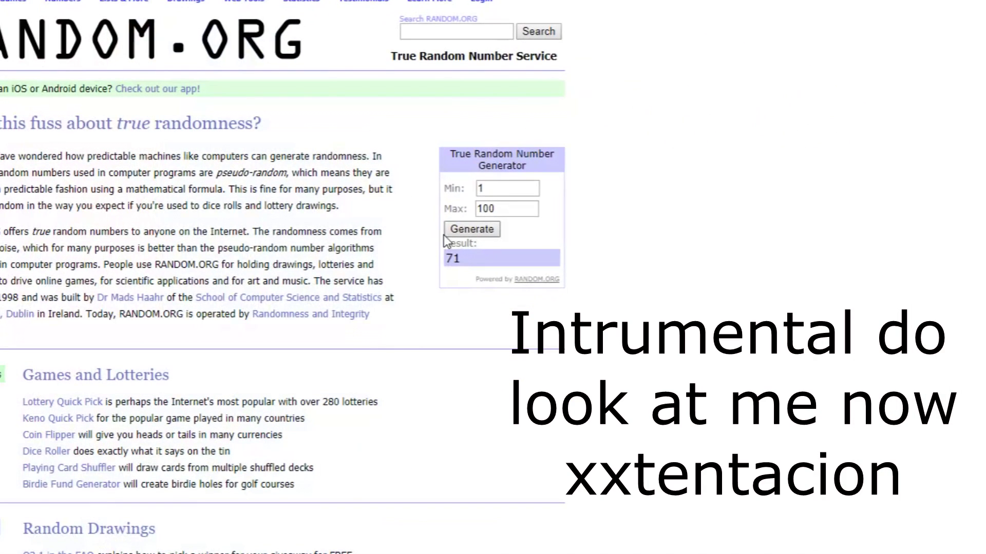
{"action": "left_click", "coordinate": [507, 207]}
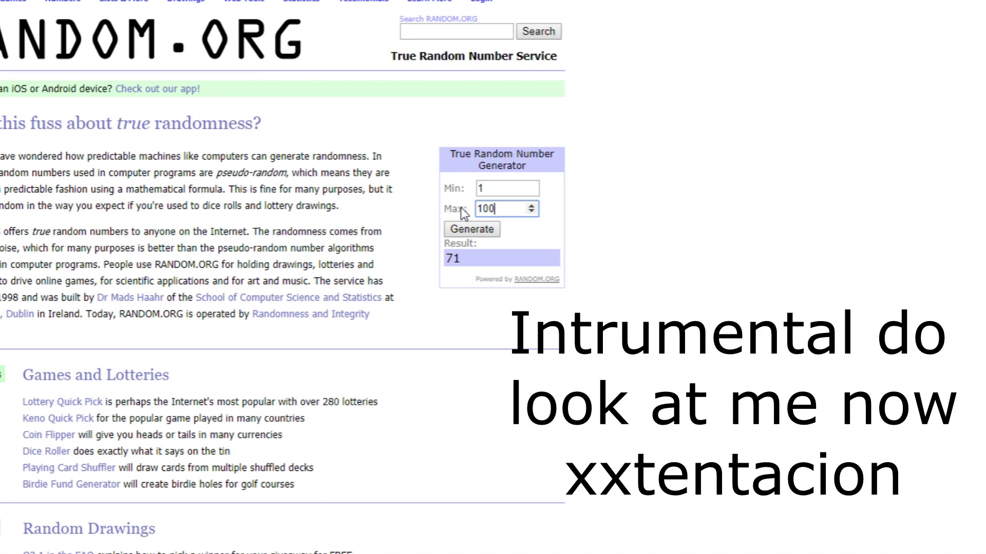
{"action": "type", "text": "0"}
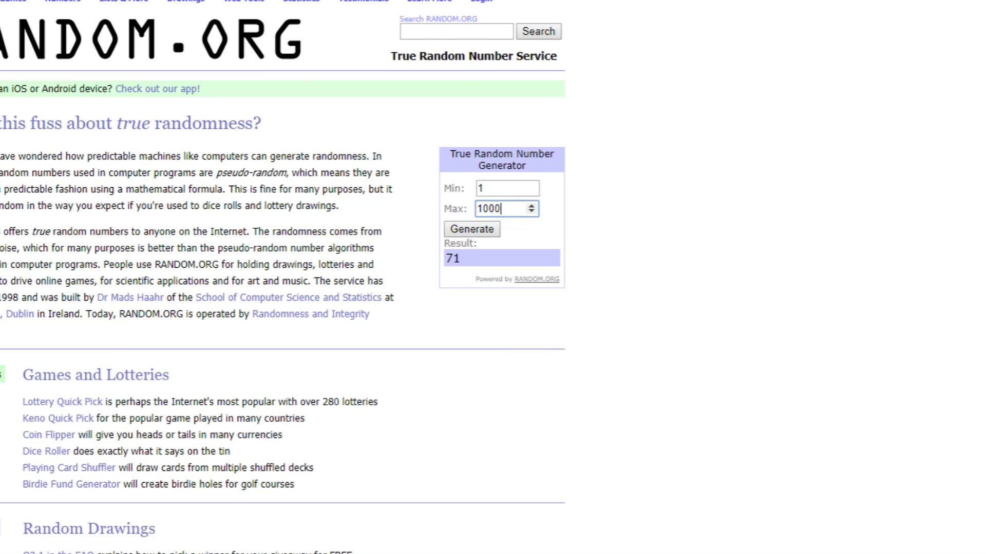
{"action": "left_click", "coordinate": [415, 544]}
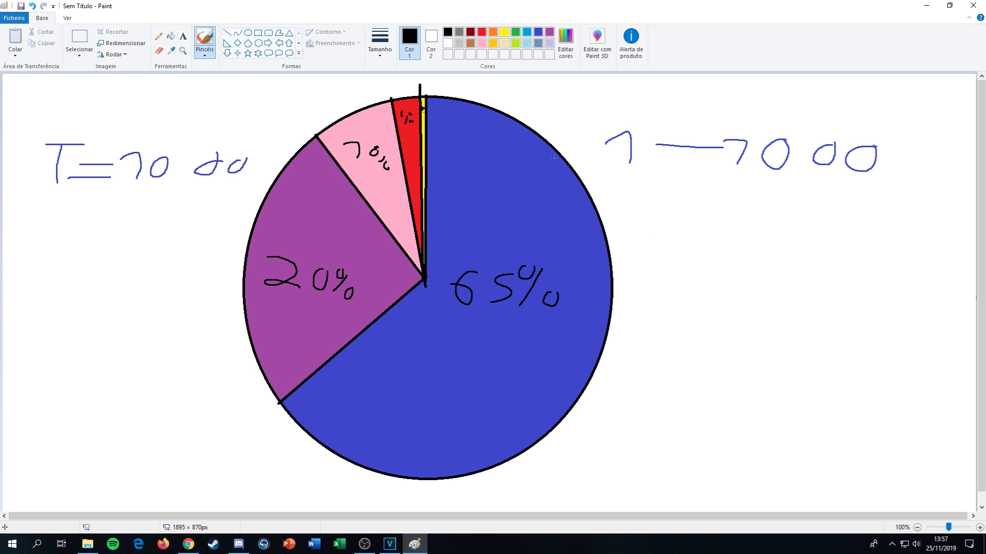
Step: Handwrite the ranges A 1–650, 651–850, 851–950 and 951–990 stacked right of the pie
{"action": "mouse_move", "coordinate": [624, 240]}
{"action": "left_mouse_down"}
{"action": "mouse_move", "coordinate": [713, 225]}
{"action": "mouse_move", "coordinate": [718, 252]}
{"action": "left_mouse_up"}
{"action": "left_click_drag", "start_coordinate": [737, 234], "coordinate": [775, 234]}
{"action": "mouse_move", "coordinate": [798, 224]}
{"action": "left_mouse_down"}
{"action": "mouse_move", "coordinate": [790, 237]}
{"action": "mouse_move", "coordinate": [813, 244]}
{"action": "mouse_move", "coordinate": [852, 229]}
{"action": "left_mouse_up"}
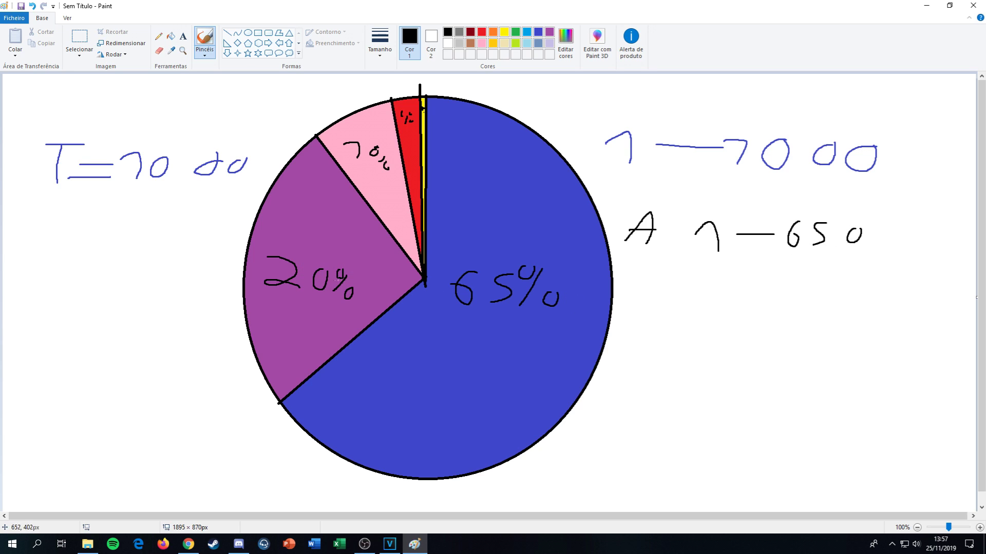
{"action": "mouse_move", "coordinate": [691, 265]}
{"action": "left_mouse_down"}
{"action": "mouse_move", "coordinate": [684, 277]}
{"action": "mouse_move", "coordinate": [703, 292]}
{"action": "mouse_move", "coordinate": [733, 278]}
{"action": "mouse_move", "coordinate": [733, 291]}
{"action": "mouse_move", "coordinate": [785, 282]}
{"action": "mouse_move", "coordinate": [791, 292]}
{"action": "mouse_move", "coordinate": [819, 274]}
{"action": "left_mouse_up"}
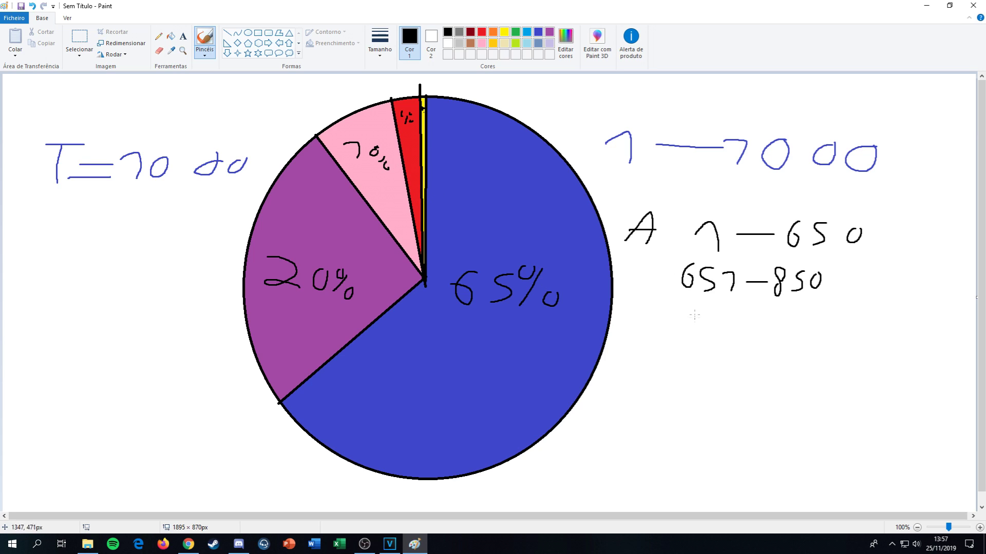
{"action": "mouse_move", "coordinate": [687, 303]}
{"action": "left_mouse_down"}
{"action": "mouse_move", "coordinate": [677, 311]}
{"action": "mouse_move", "coordinate": [678, 326]}
{"action": "mouse_move", "coordinate": [685, 304]}
{"action": "mouse_move", "coordinate": [688, 324]}
{"action": "left_mouse_up"}
{"action": "mouse_move", "coordinate": [708, 309]}
{"action": "left_mouse_down"}
{"action": "mouse_move", "coordinate": [720, 323]}
{"action": "mouse_move", "coordinate": [816, 313]}
{"action": "left_mouse_up"}
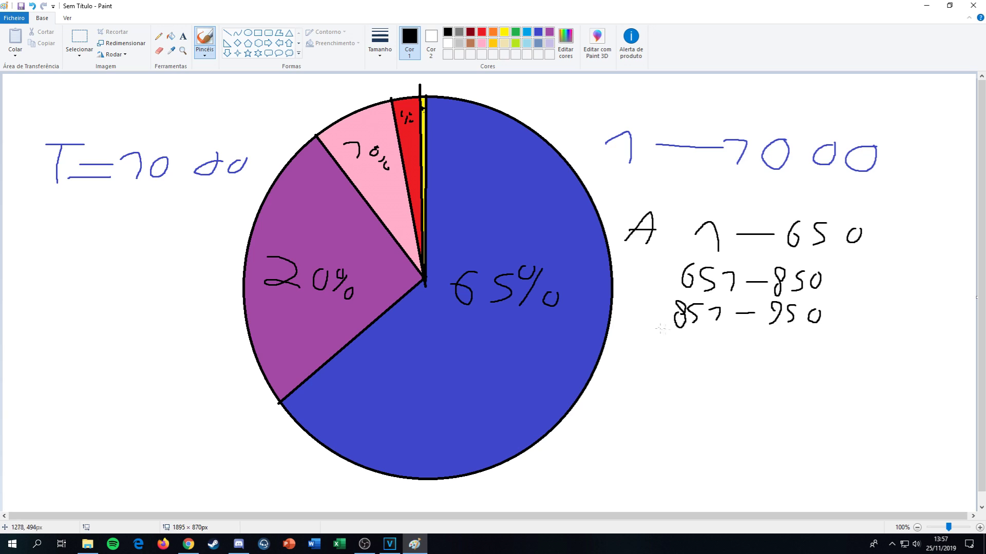
{"action": "mouse_move", "coordinate": [681, 358]}
{"action": "left_mouse_down"}
{"action": "mouse_move", "coordinate": [692, 334]}
{"action": "mouse_move", "coordinate": [678, 338]}
{"action": "mouse_move", "coordinate": [701, 345]}
{"action": "mouse_move", "coordinate": [698, 354]}
{"action": "left_mouse_up"}
{"action": "mouse_move", "coordinate": [717, 340]}
{"action": "left_mouse_down"}
{"action": "mouse_move", "coordinate": [728, 355]}
{"action": "mouse_move", "coordinate": [779, 357]}
{"action": "mouse_move", "coordinate": [776, 343]}
{"action": "mouse_move", "coordinate": [804, 345]}
{"action": "mouse_move", "coordinate": [791, 366]}
{"action": "mouse_move", "coordinate": [816, 361]}
{"action": "mouse_move", "coordinate": [820, 344]}
{"action": "left_mouse_up"}
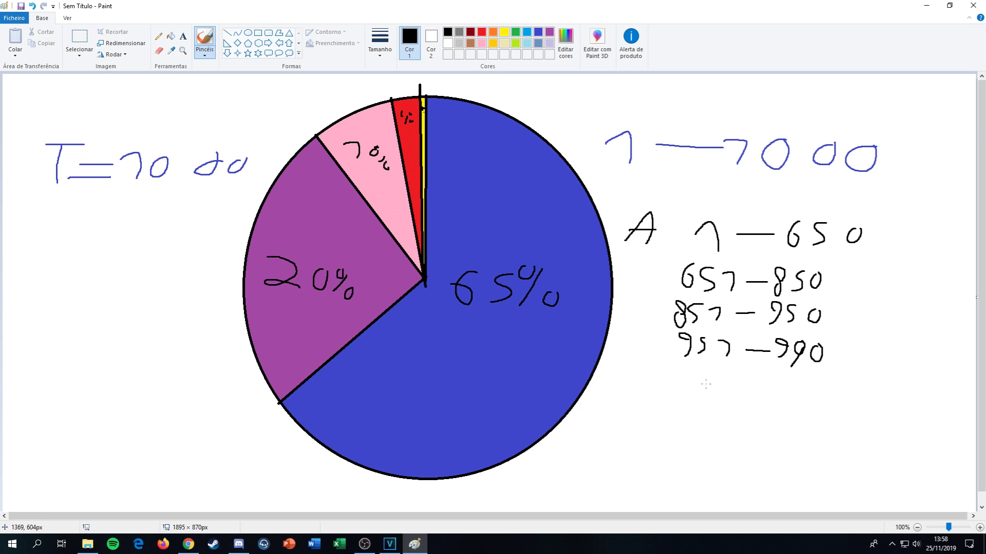
Step: Add the 991–1000 range and label the ranges F, V, R and Rx
{"action": "mouse_move", "coordinate": [704, 379]}
{"action": "left_mouse_down"}
{"action": "mouse_move", "coordinate": [697, 394]}
{"action": "mouse_move", "coordinate": [717, 399]}
{"action": "mouse_move", "coordinate": [770, 386]}
{"action": "mouse_move", "coordinate": [789, 402]}
{"action": "mouse_move", "coordinate": [806, 392]}
{"action": "left_mouse_up"}
{"action": "left_click_drag", "start_coordinate": [832, 391], "coordinate": [830, 392]}
{"action": "mouse_move", "coordinate": [639, 398]}
{"action": "left_mouse_down"}
{"action": "mouse_move", "coordinate": [655, 380]}
{"action": "mouse_move", "coordinate": [658, 390]}
{"action": "left_mouse_up"}
{"action": "left_click_drag", "start_coordinate": [641, 339], "coordinate": [659, 344]}
{"action": "mouse_move", "coordinate": [640, 302]}
{"action": "left_mouse_down"}
{"action": "mouse_move", "coordinate": [640, 320]}
{"action": "mouse_move", "coordinate": [656, 320]}
{"action": "left_mouse_up"}
{"action": "left_click_drag", "start_coordinate": [631, 266], "coordinate": [632, 280]}
{"action": "left_click_drag", "start_coordinate": [633, 265], "coordinate": [659, 281]}
{"action": "left_click_drag", "start_coordinate": [659, 270], "coordinate": [646, 281]}
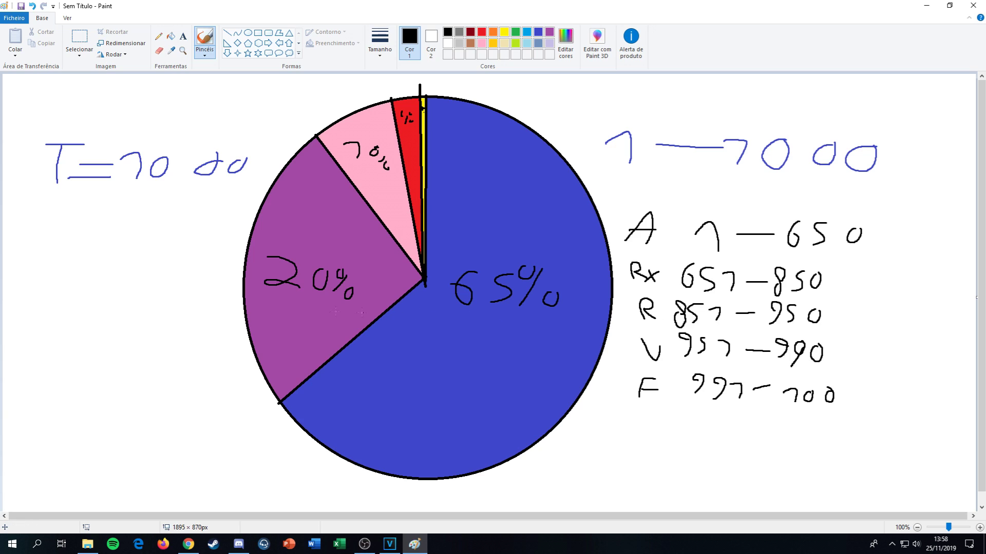
Step: Handwrite notes left of the pie: 15, a circled 1 with 15, '1–7 V' and '8–14 P'
{"action": "mouse_move", "coordinate": [26, 277]}
{"action": "left_mouse_down"}
{"action": "mouse_move", "coordinate": [39, 297]}
{"action": "mouse_move", "coordinate": [57, 280]}
{"action": "mouse_move", "coordinate": [62, 302]}
{"action": "left_mouse_up"}
{"action": "mouse_move", "coordinate": [41, 333]}
{"action": "left_mouse_down"}
{"action": "mouse_move", "coordinate": [55, 351]}
{"action": "mouse_move", "coordinate": [29, 336]}
{"action": "mouse_move", "coordinate": [61, 318]}
{"action": "mouse_move", "coordinate": [111, 334]}
{"action": "mouse_move", "coordinate": [108, 350]}
{"action": "left_mouse_up"}
{"action": "left_click_drag", "start_coordinate": [139, 334], "coordinate": [125, 351]}
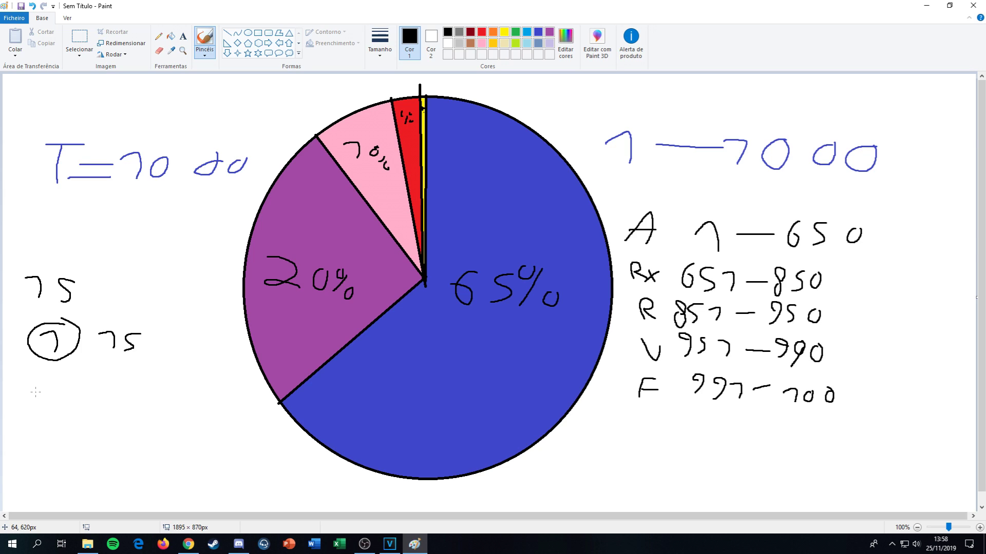
{"action": "mouse_move", "coordinate": [21, 384]}
{"action": "left_mouse_down"}
{"action": "mouse_move", "coordinate": [37, 398]}
{"action": "mouse_move", "coordinate": [88, 393]}
{"action": "mouse_move", "coordinate": [30, 410]}
{"action": "mouse_move", "coordinate": [61, 416]}
{"action": "left_mouse_up"}
{"action": "left_click_drag", "start_coordinate": [66, 410], "coordinate": [79, 426]}
{"action": "mouse_move", "coordinate": [97, 407]}
{"action": "left_mouse_down"}
{"action": "mouse_move", "coordinate": [97, 424]}
{"action": "mouse_move", "coordinate": [101, 415]}
{"action": "left_mouse_up"}
{"action": "left_click_drag", "start_coordinate": [111, 379], "coordinate": [122, 380]}
{"action": "left_click_drag", "start_coordinate": [122, 426], "coordinate": [122, 420]}
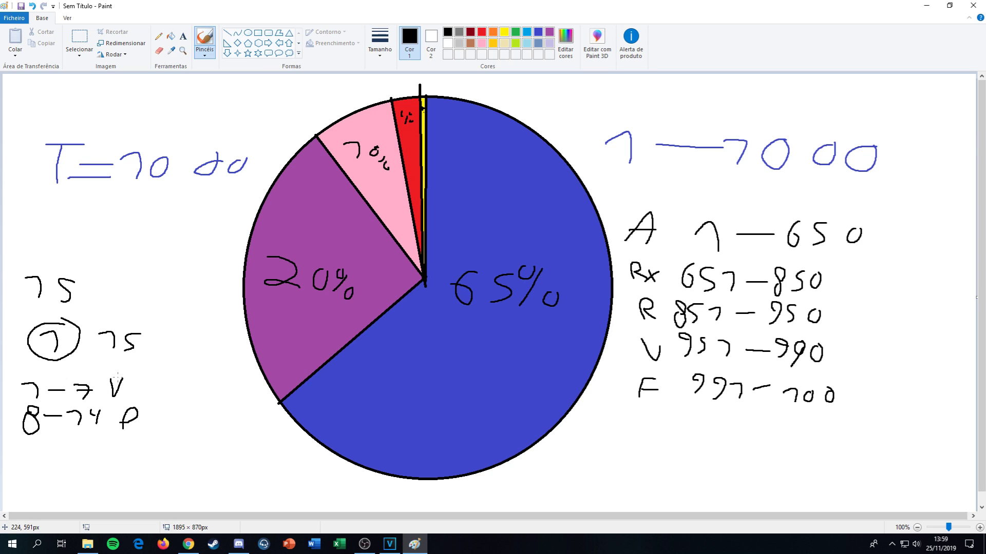
{"action": "left_click_drag", "start_coordinate": [132, 415], "coordinate": [136, 416]}
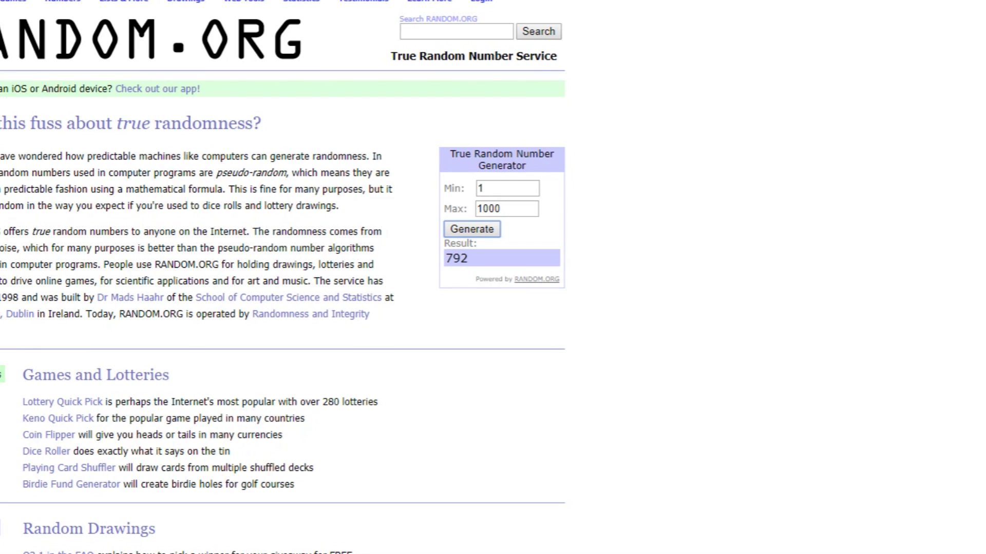
Step: Generate a new random number between 1 and 1000 on RANDOM.ORG
{"action": "left_click", "coordinate": [470, 232]}
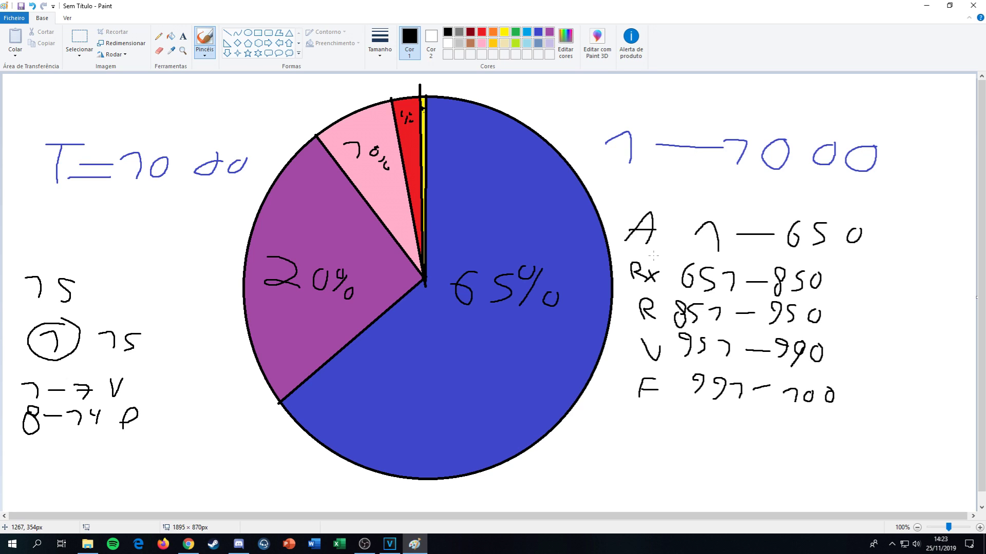
{"action": "scroll", "coordinate": [653, 255], "scroll_direction": "down", "scroll_amount": 1}
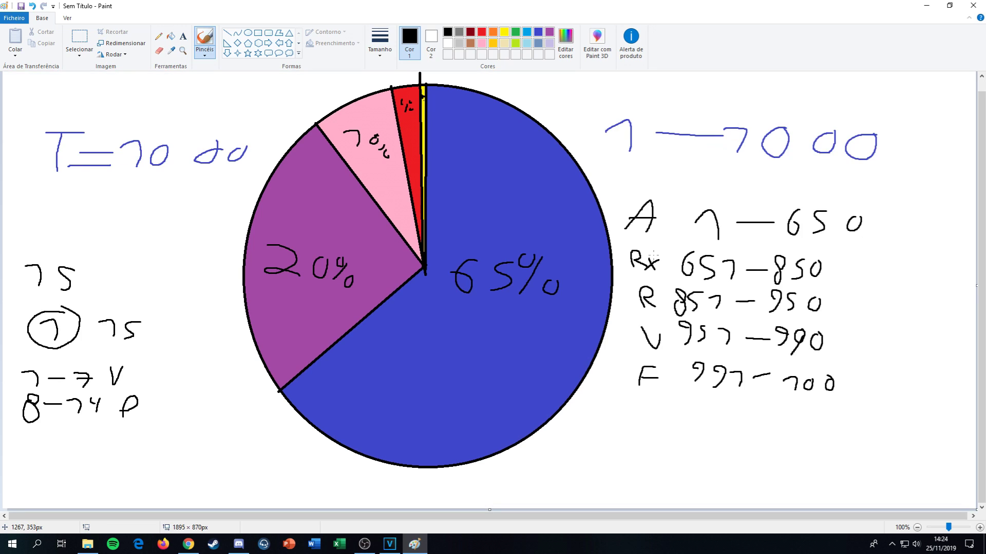
{"action": "scroll", "coordinate": [653, 255], "scroll_direction": "up", "scroll_amount": 1}
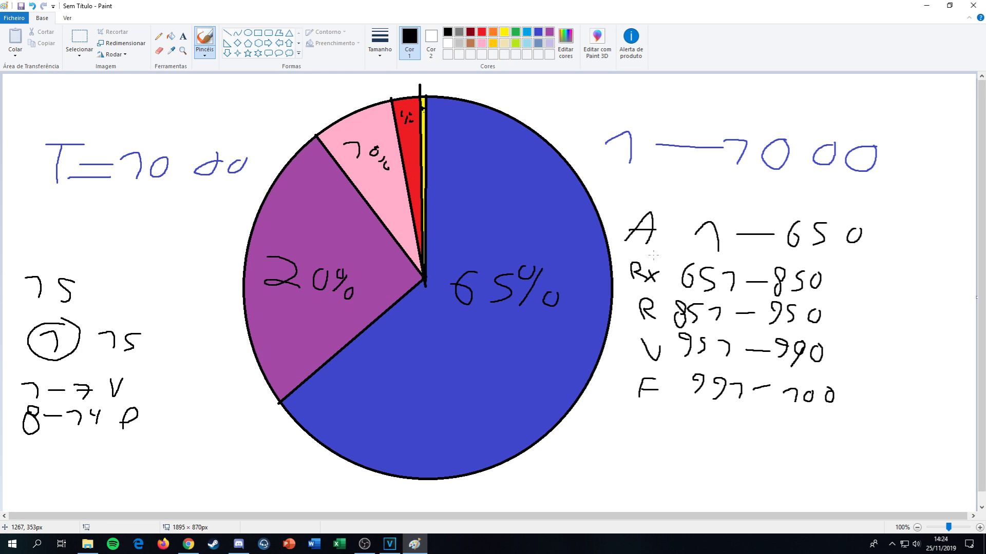